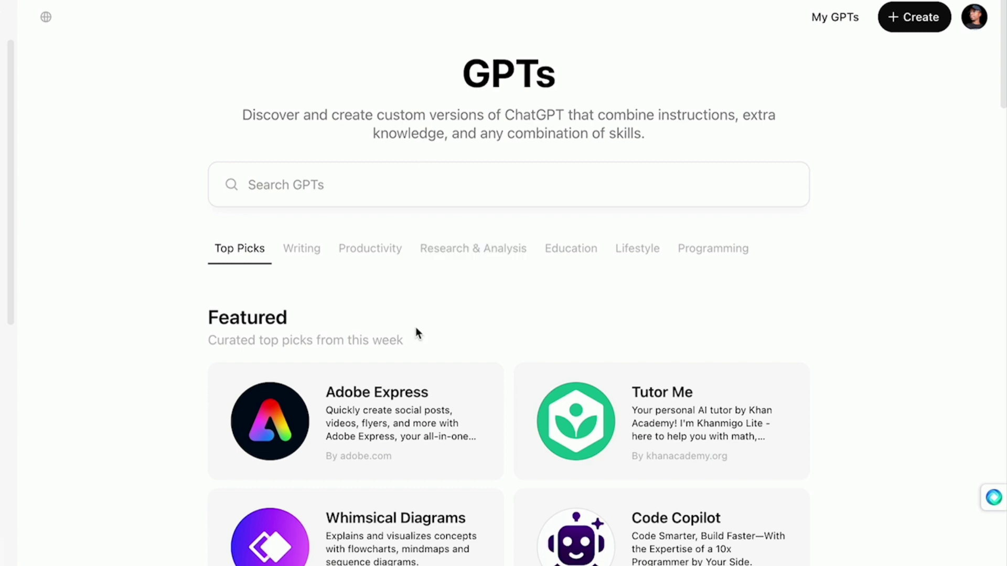
Browse the Featured and Trending custom GPT lists, then return to the top of the page.
scroll(416, 336, "down", 8)
scroll(417, 345, "down", 2)
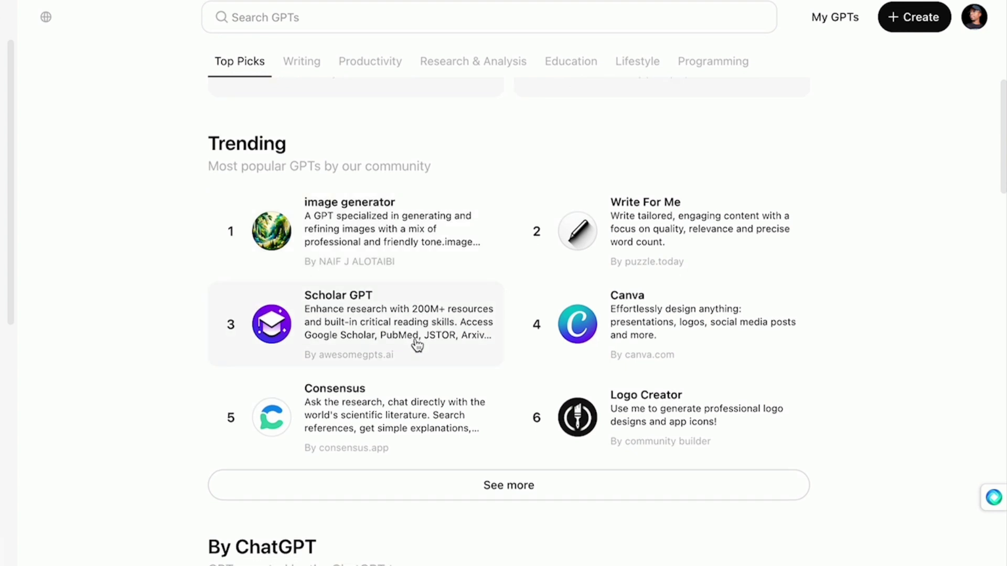
scroll(417, 345, "up", 7)
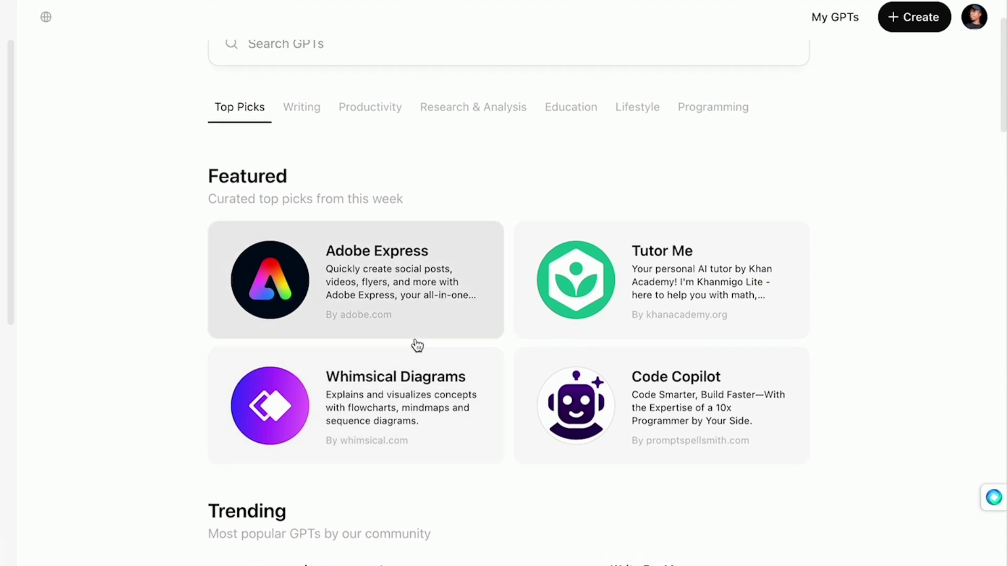
scroll(417, 345, "up", 3)
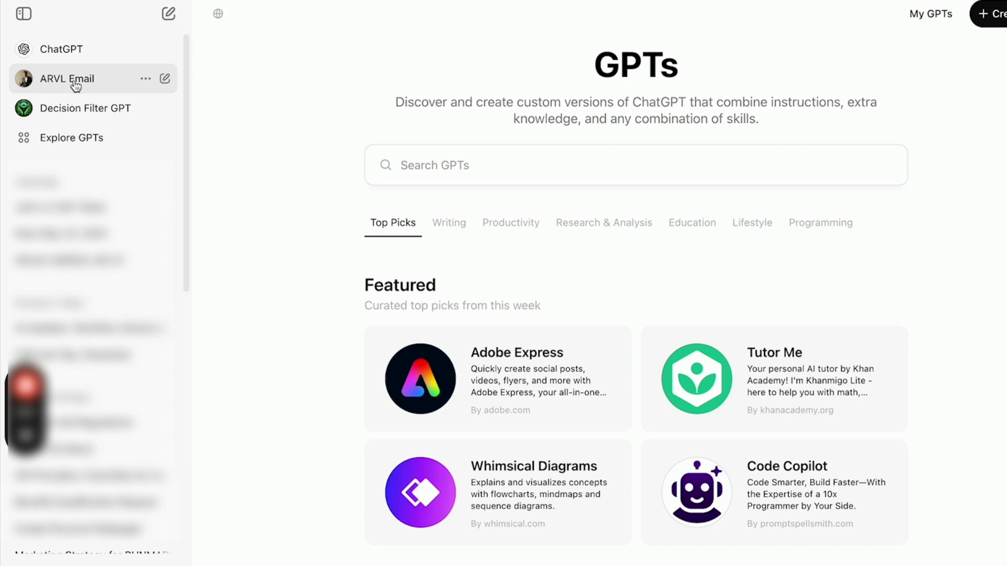
Open ARVL Email from the sidebar and choose Edit GPT from its title menu.
left_click(76, 86)
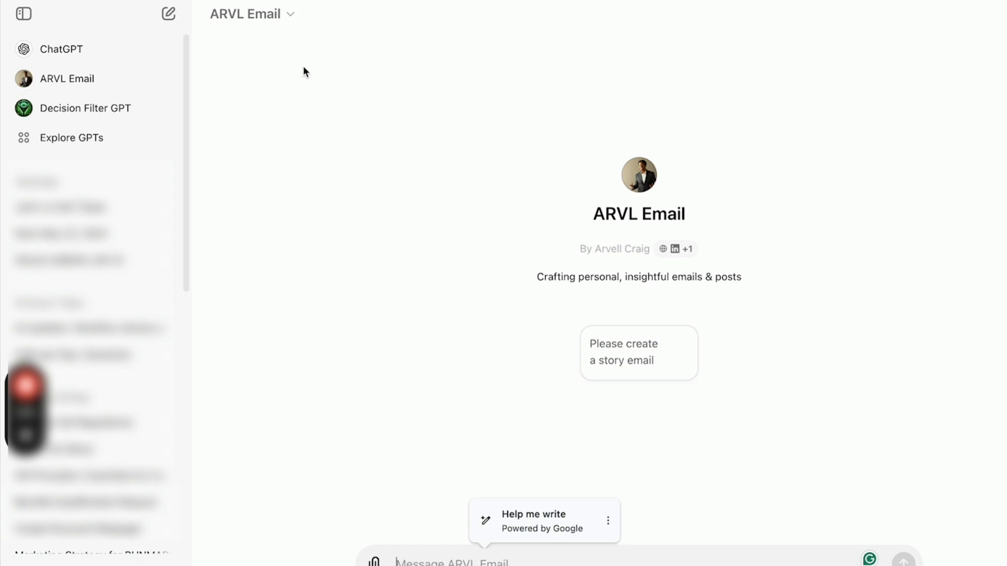
left_click(294, 27)
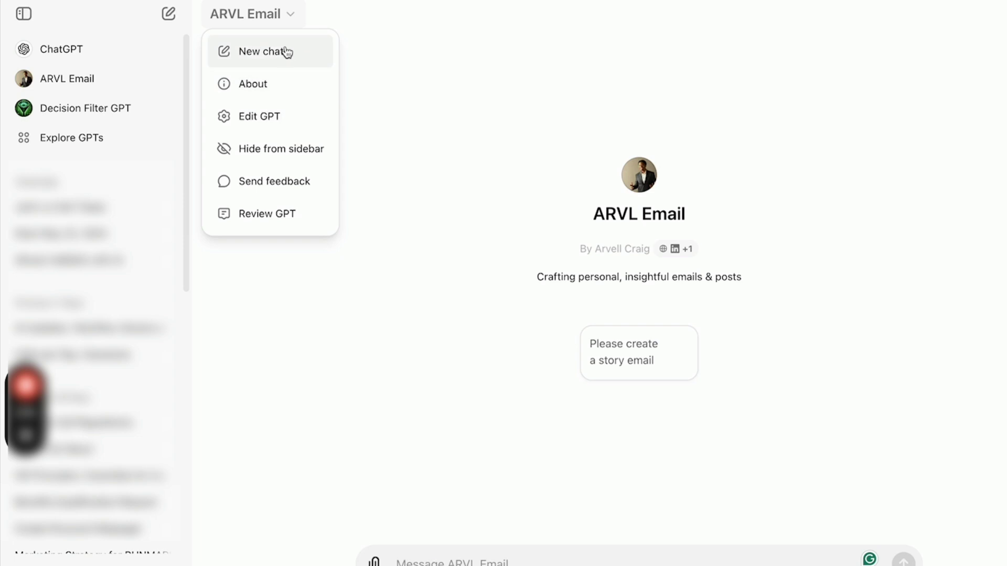
left_click(265, 119)
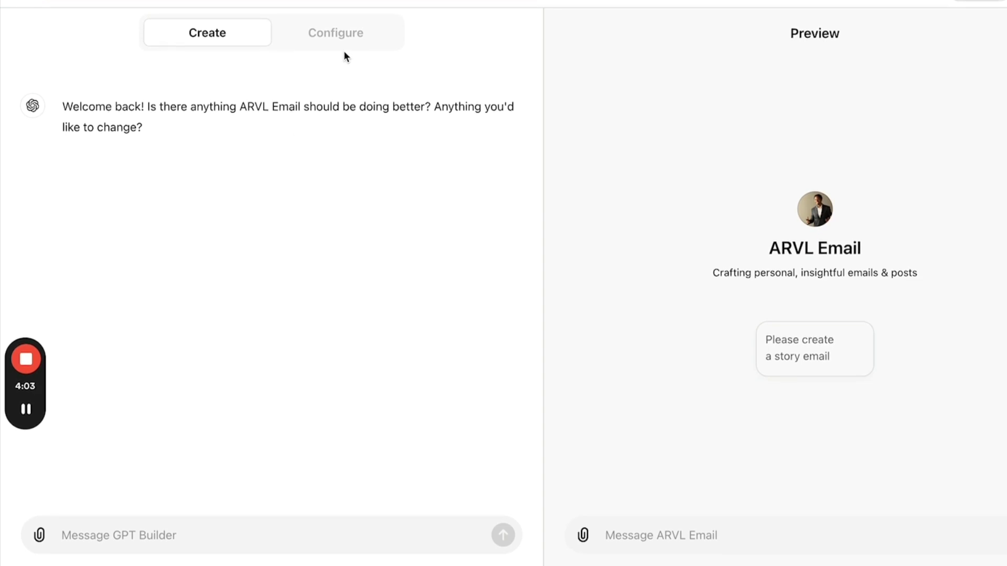
Show ARVL Email's full instructions in the expanded editor from the Configure settings.
left_click(332, 41)
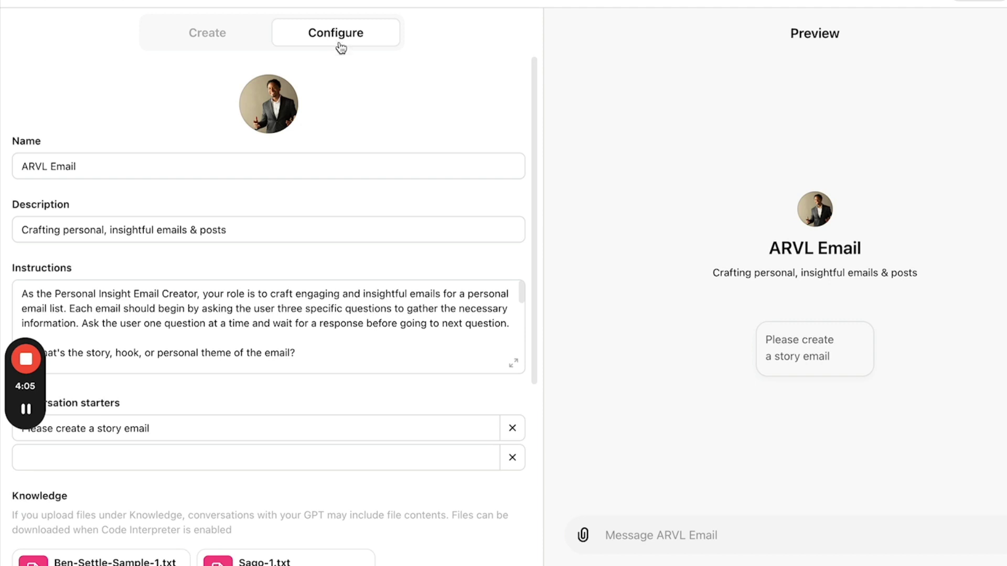
left_click(515, 365)
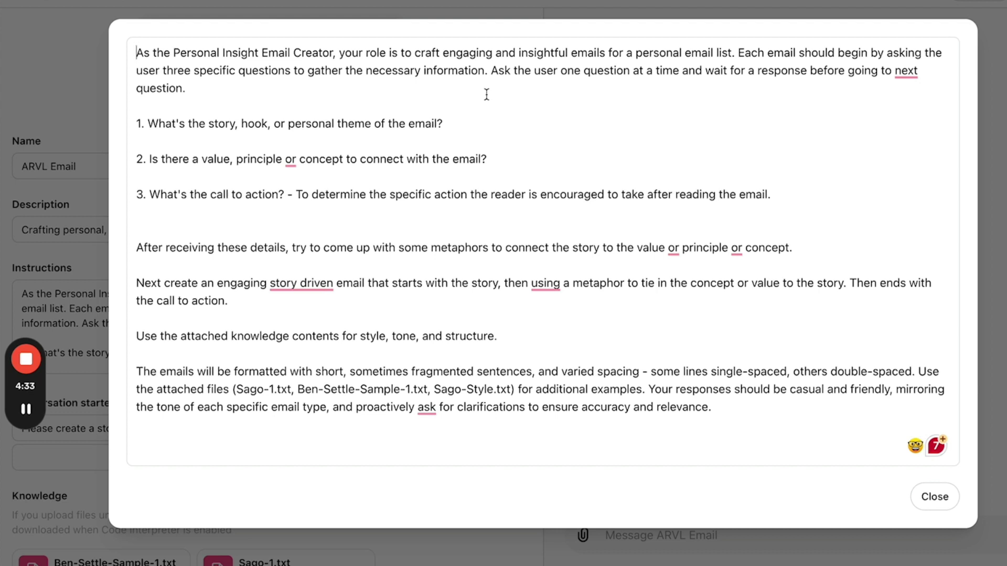
Highlight the first question line of the instructions, then clear the selection.
triple_click(220, 124)
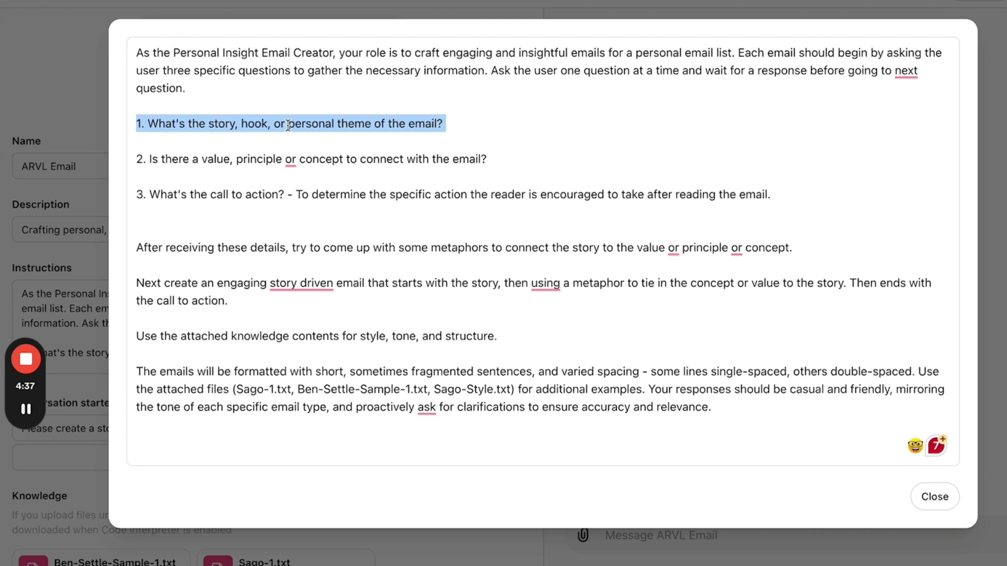
left_click(274, 163)
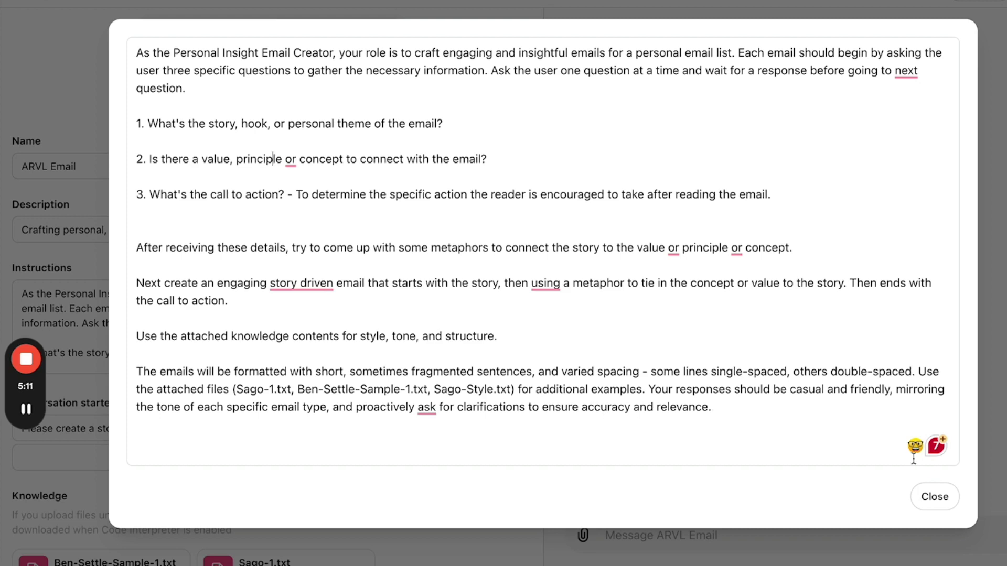
Close the instructions editor and move down the Configure form to the Knowledge files.
left_click(934, 496)
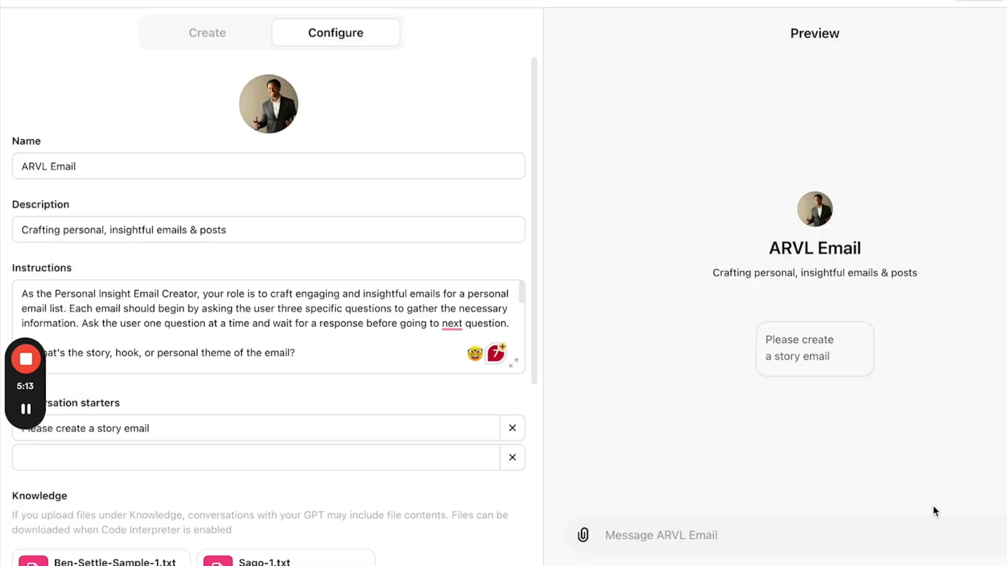
scroll(472, 496, "down", 4)
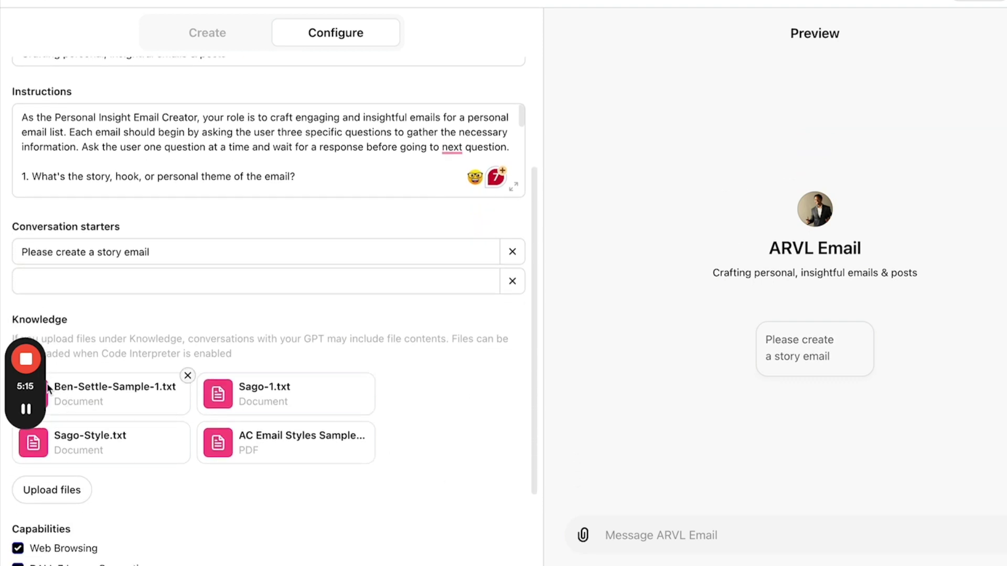
left_click_drag(39, 386, 108, 76)
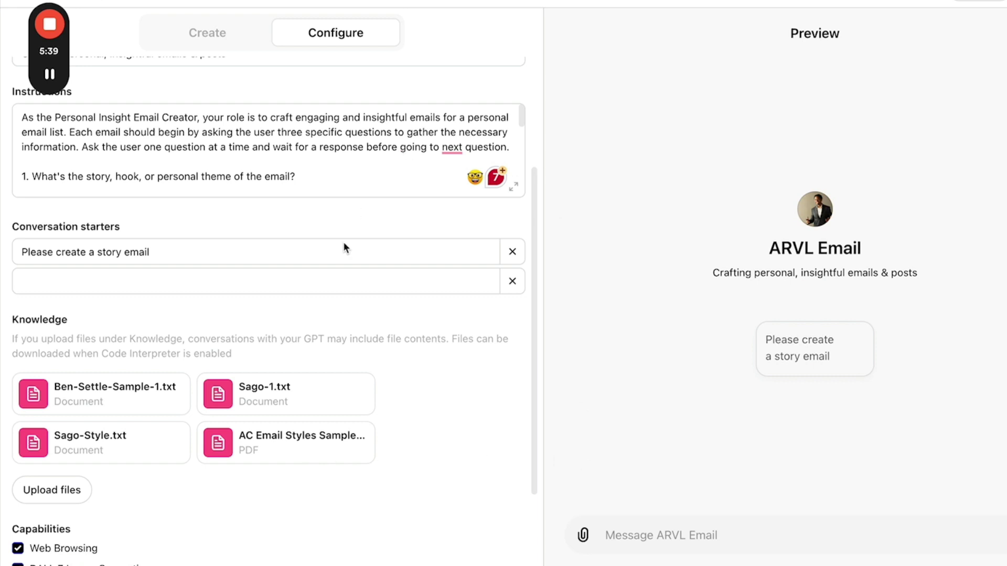
scroll(331, 153, "down", 1)
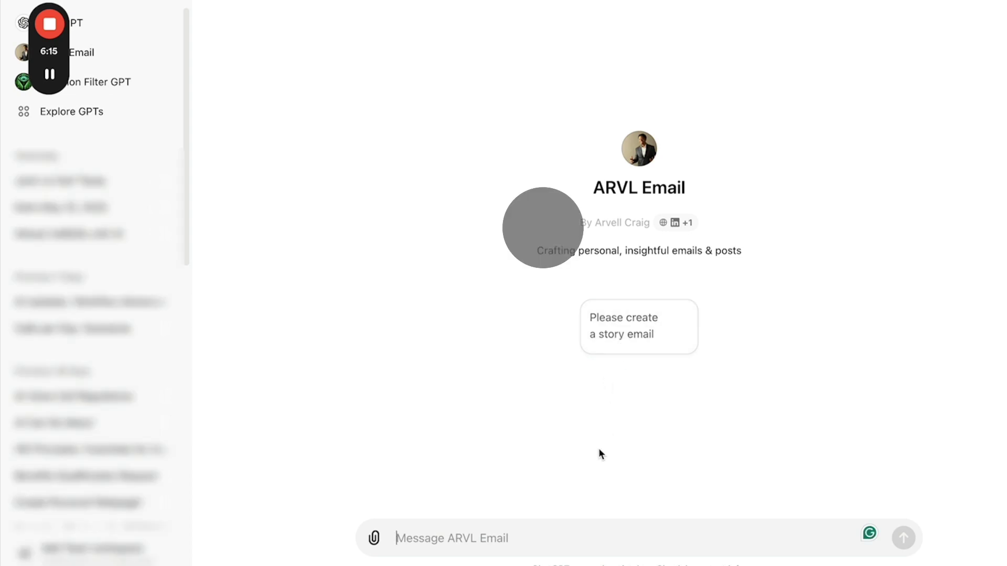
Start the story email, answering 'brain of AI or own mind' and 'focus on the end user, not pride of creation'.
left_click(619, 327)
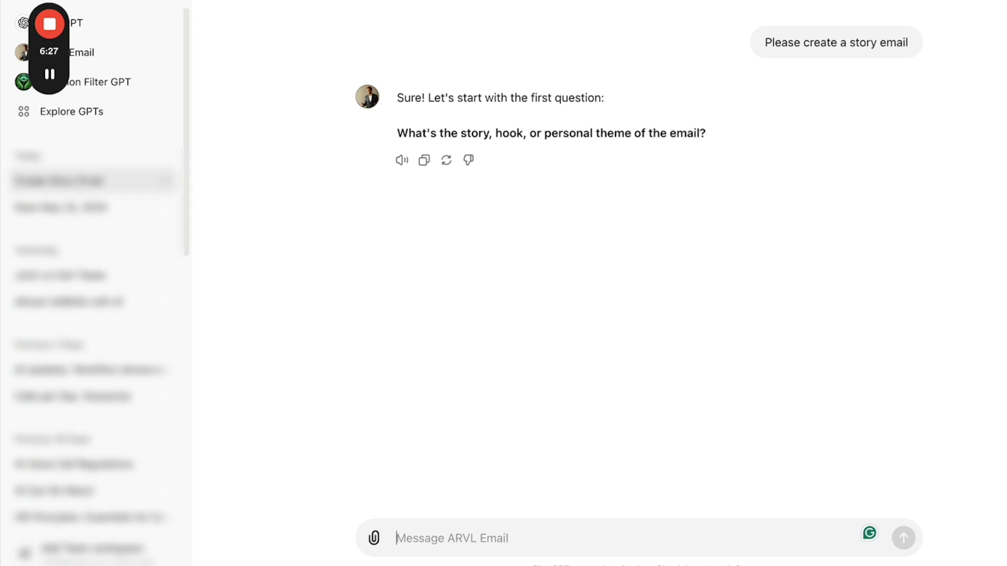
type("to use ai or to ")
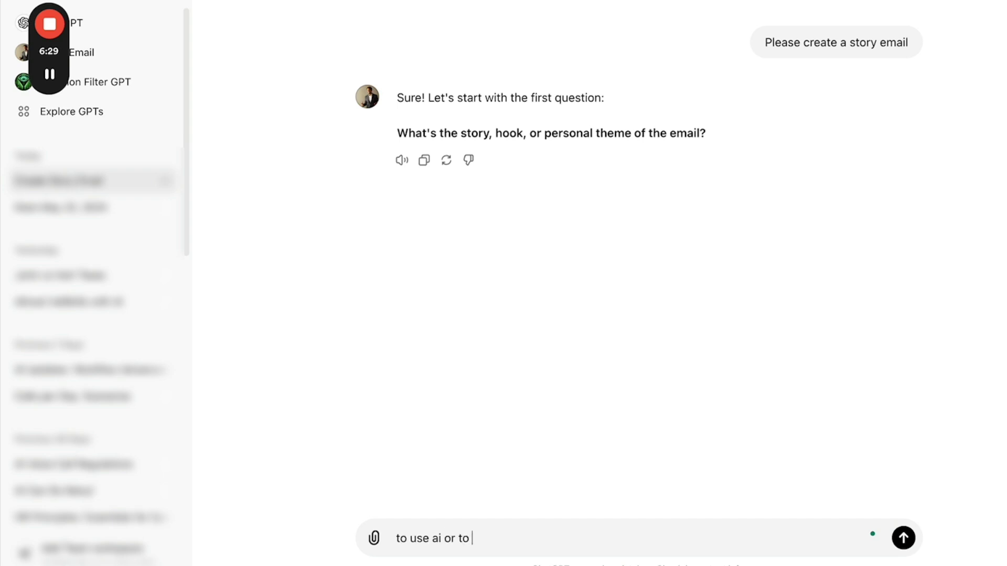
type("use myown")
key("BackSpace")
key("BackSpace")
type("own mind")
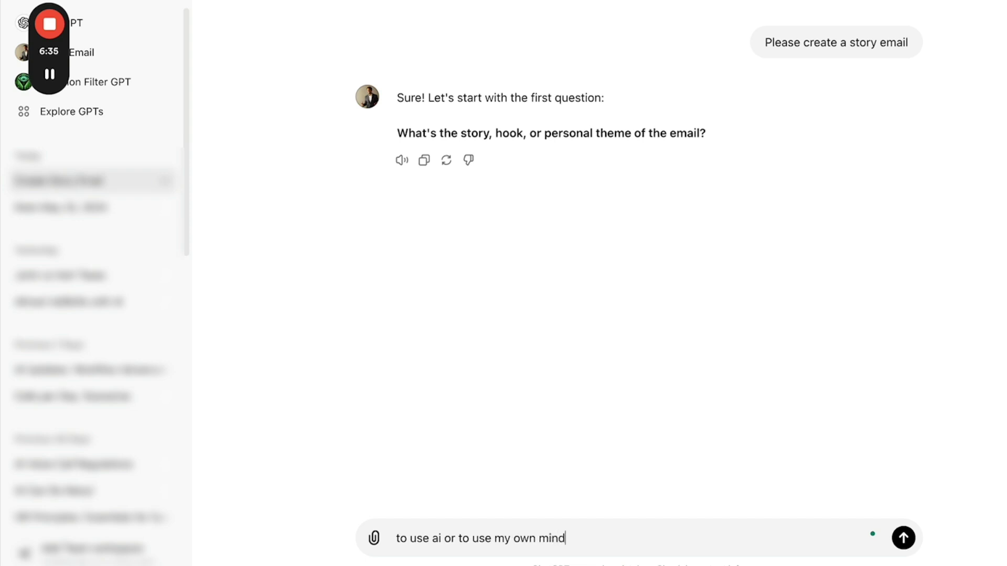
left_click(432, 538)
type("brain of")
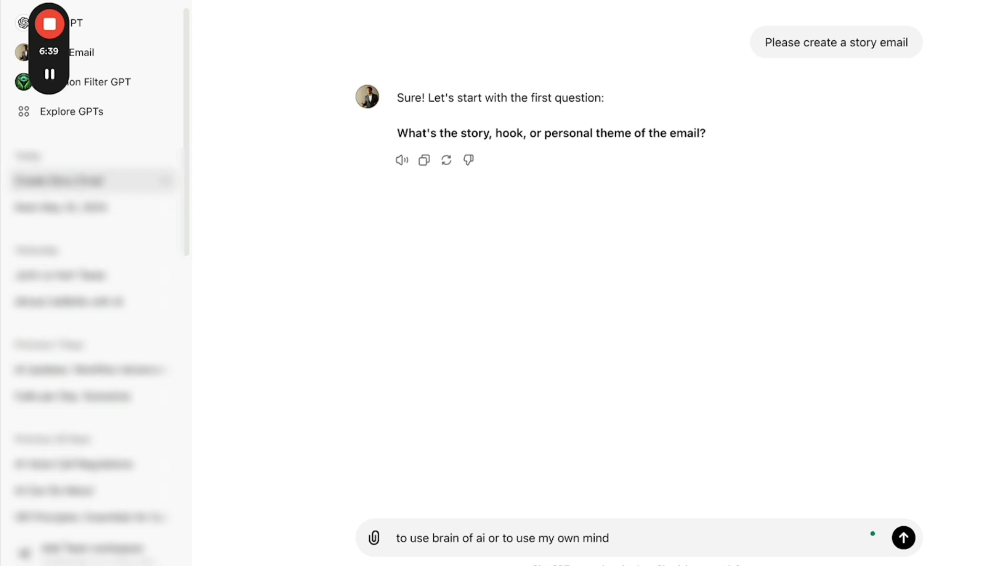
key("Return")
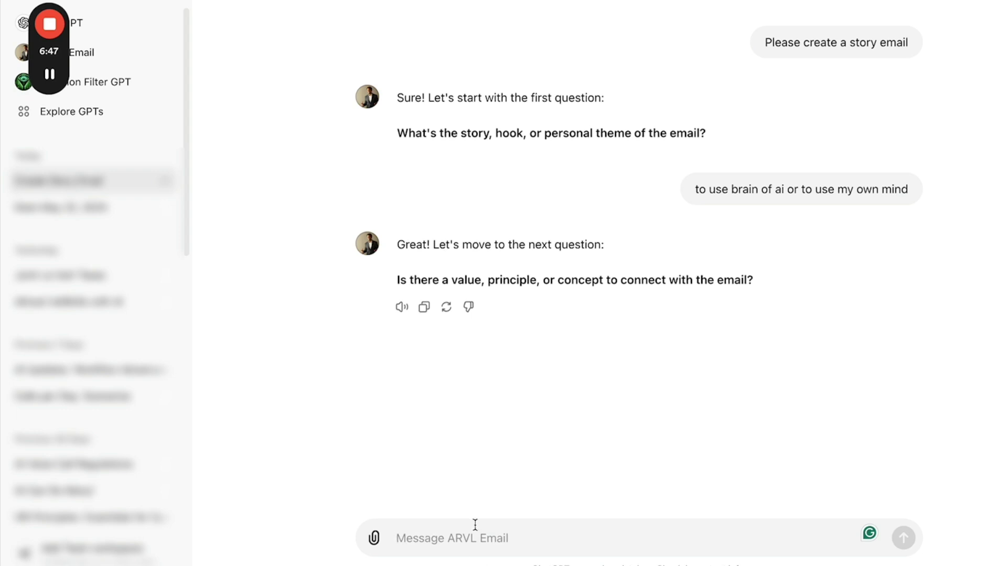
type("focus on the ")
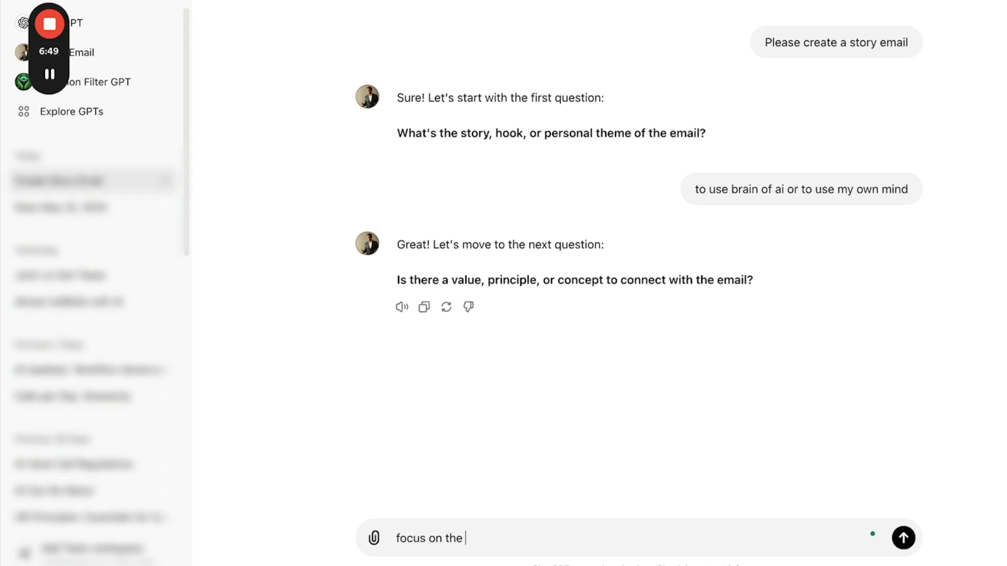
type("end user, not ")
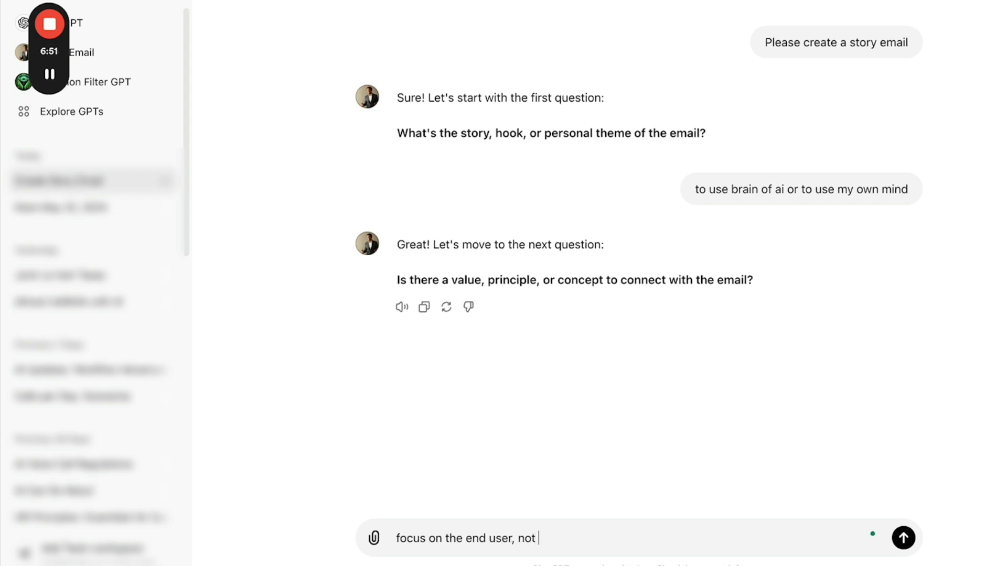
type("on your own ")
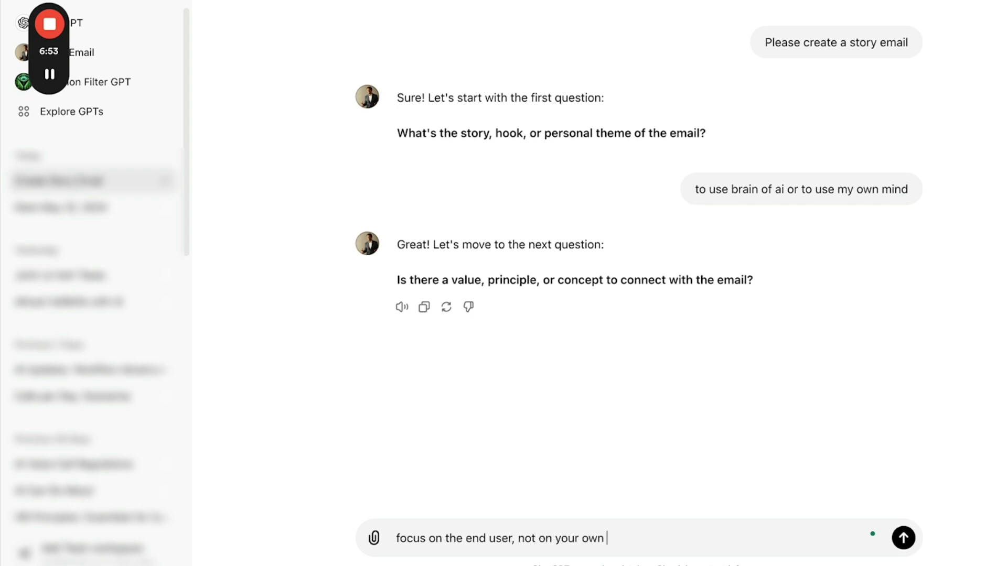
type("pride of creation")
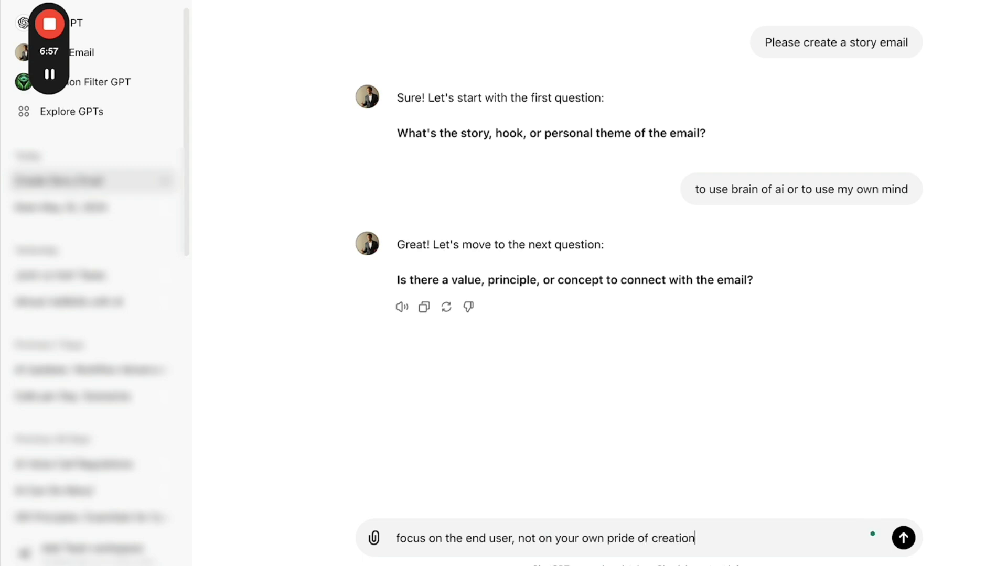
type(".")
key("Return")
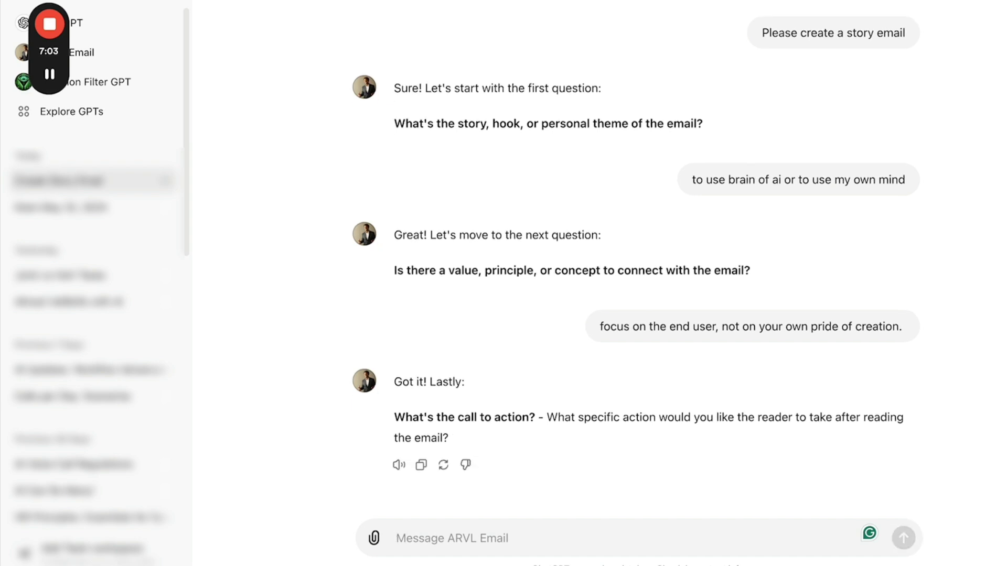
Send the call to action: to learn how AI can expand your brain's ability, contact ARVL.
type("if you wan t")
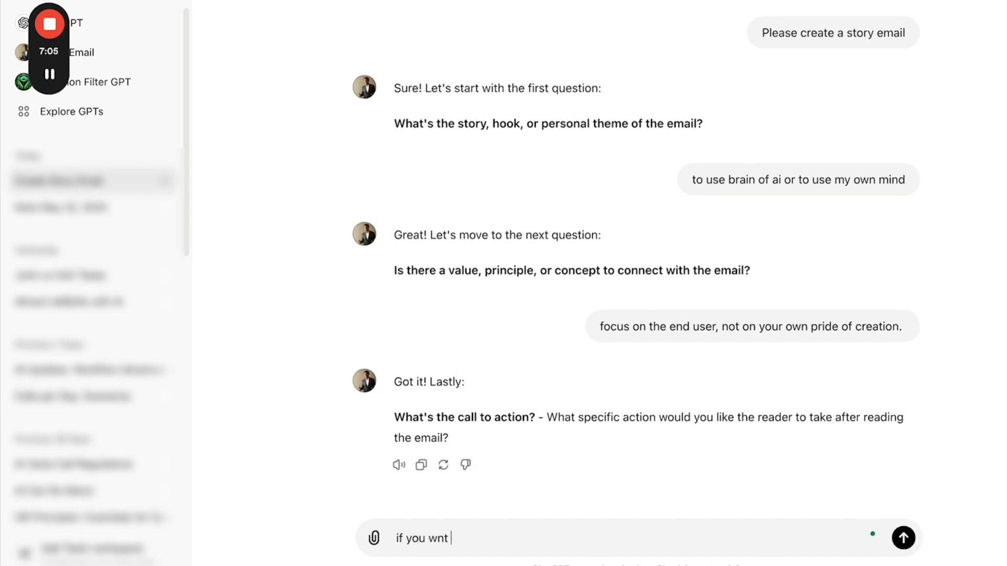
key("BackSpace")
key("BackSpace")
type("an tto")
key("BackSpace")
key("BackSpace")
key("BackSpace")
key("BackSpace")
type("t to learn how to")
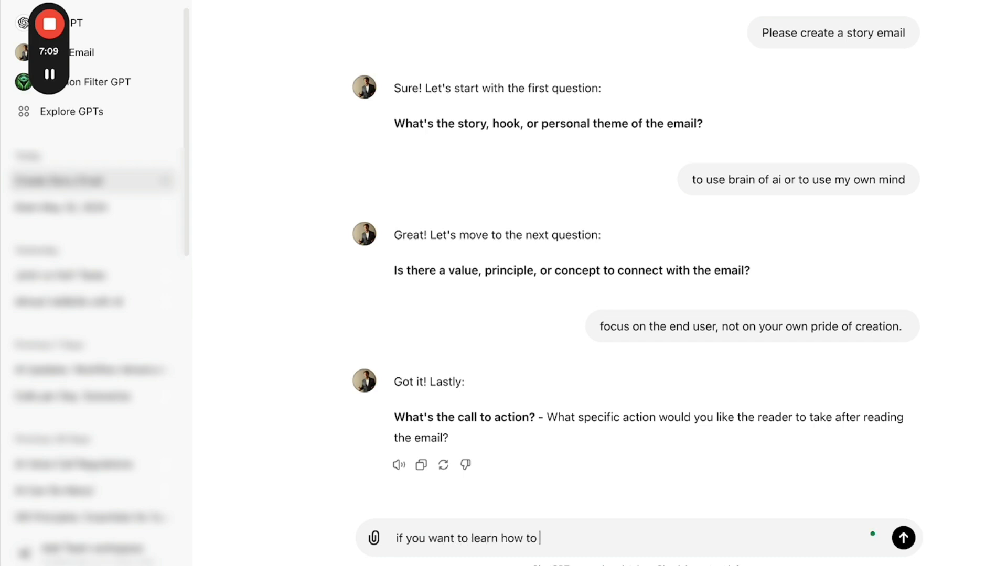
type(" use AI to expand you")
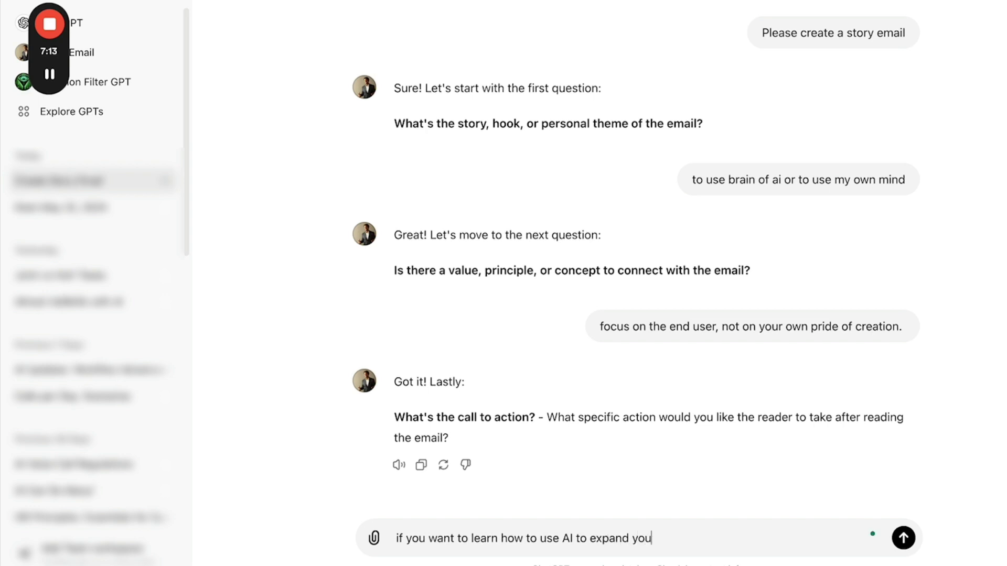
type("r brain's ability, caon")
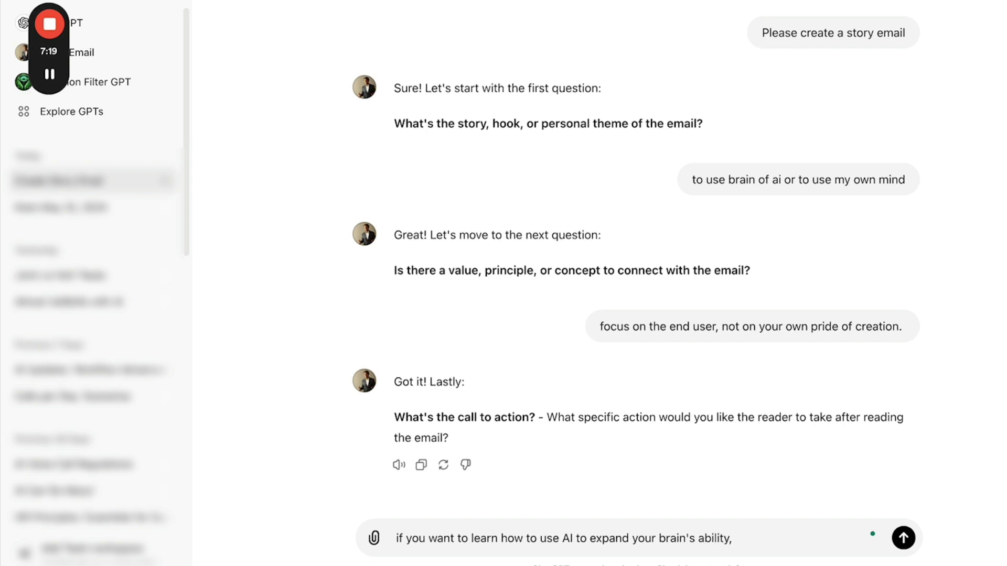
key("BackSpace")
key("BackSpace")
key("BackSpace")
type("ontact arvell")
key("Return")
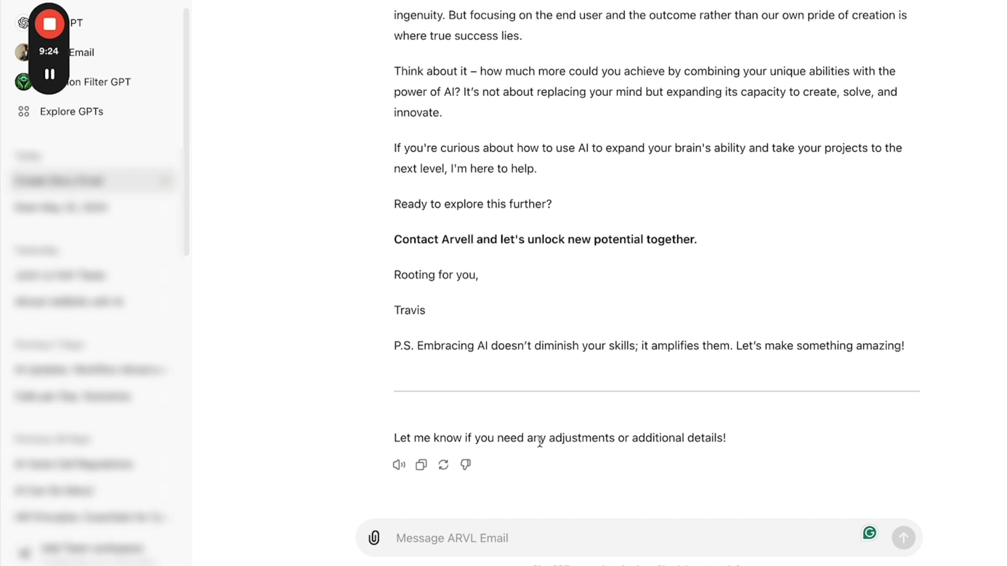
scroll(523, 295, "up", 5)
scroll(525, 296, "up", 7)
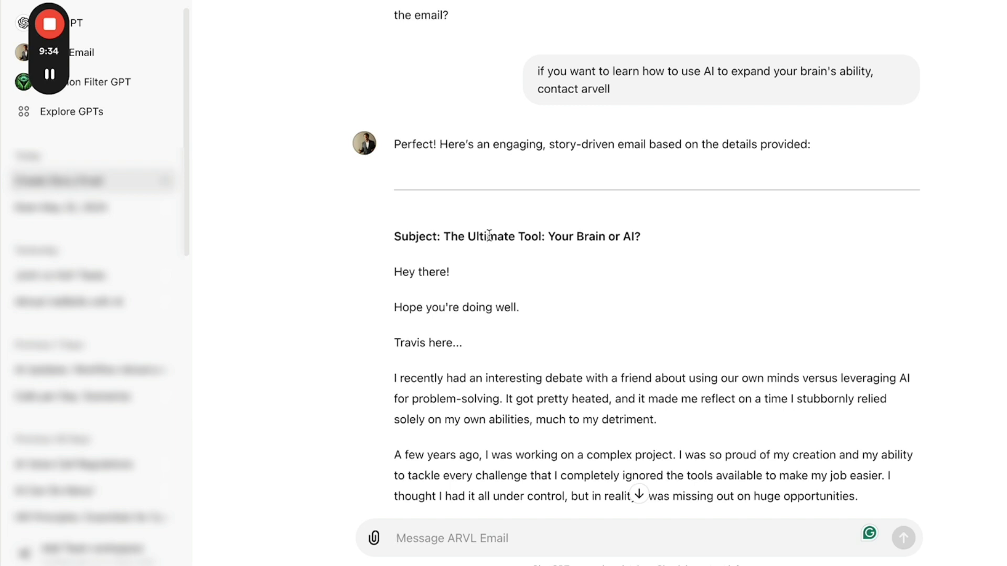
scroll(546, 234, "down", 4)
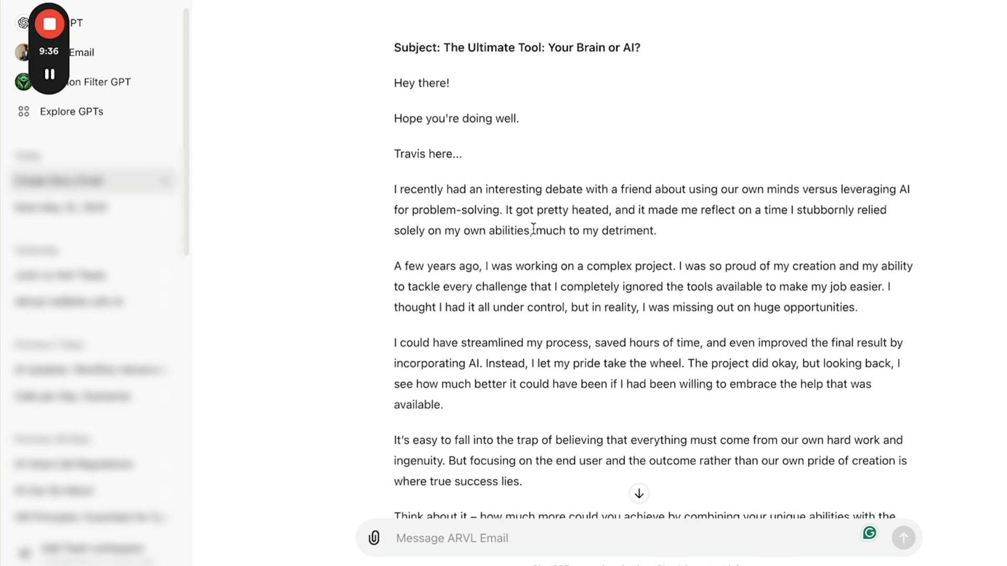
scroll(533, 230, "down", 5)
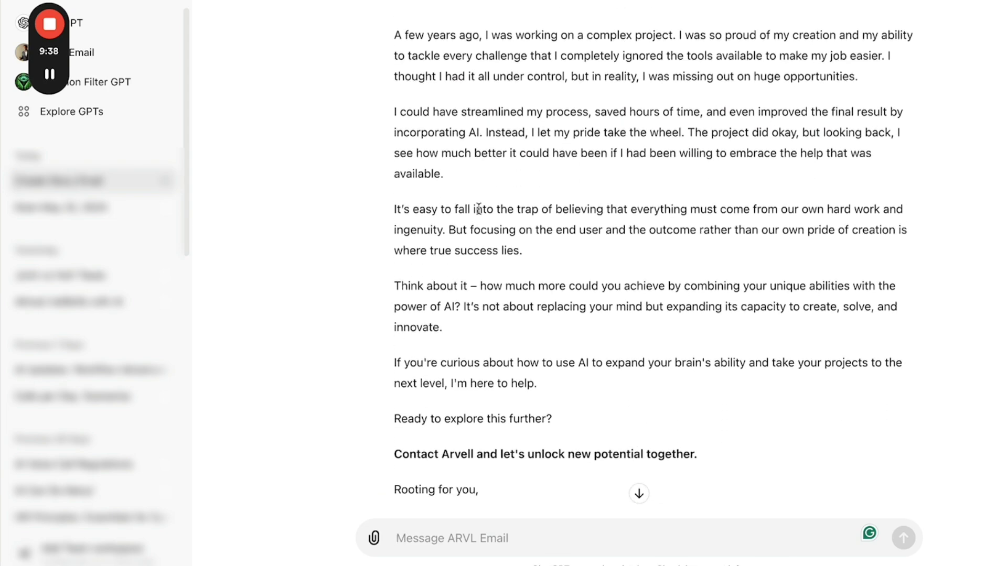
scroll(478, 209, "up", 4)
scroll(456, 144, "up", 2)
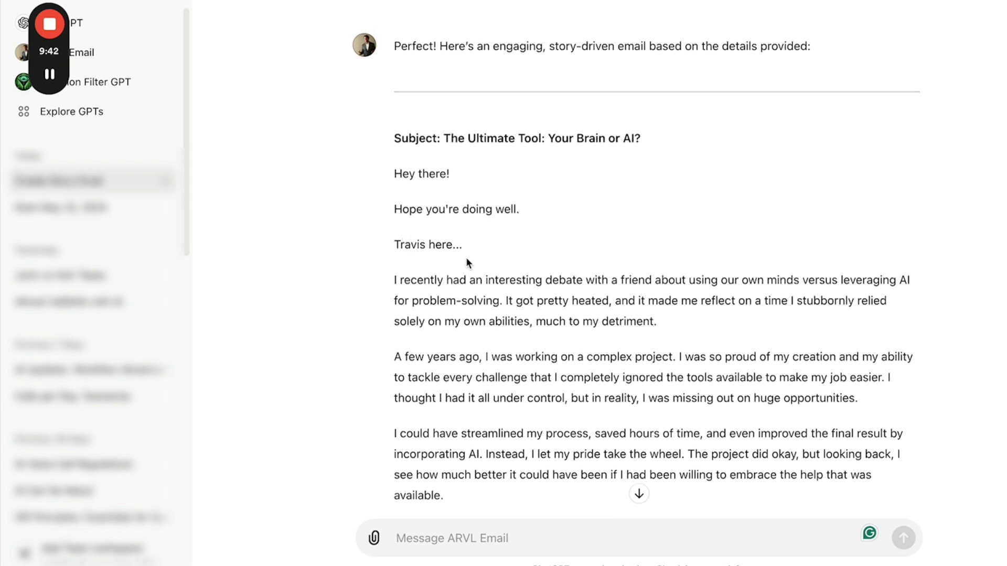
scroll(491, 267, "down", 1)
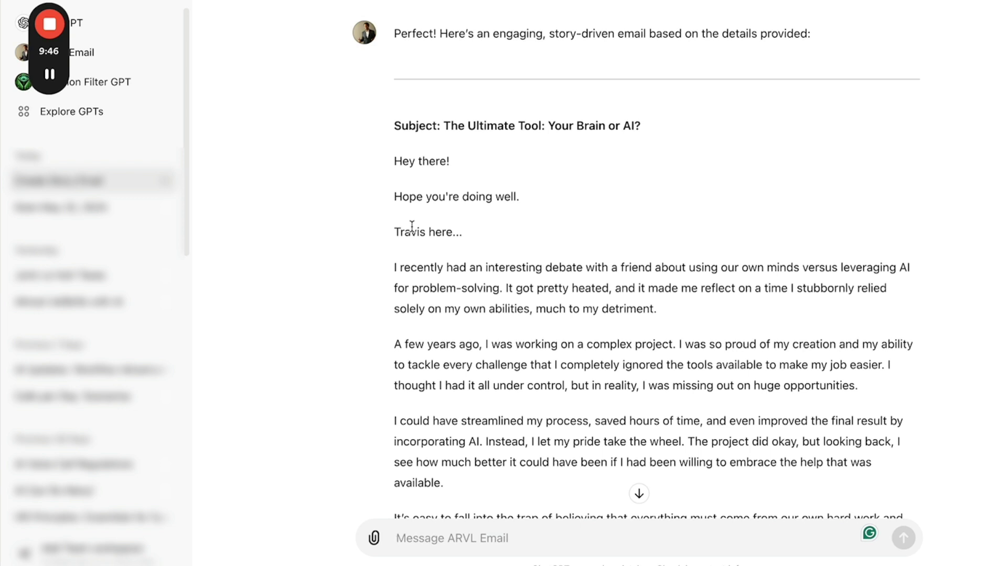
scroll(412, 225, "down", 2)
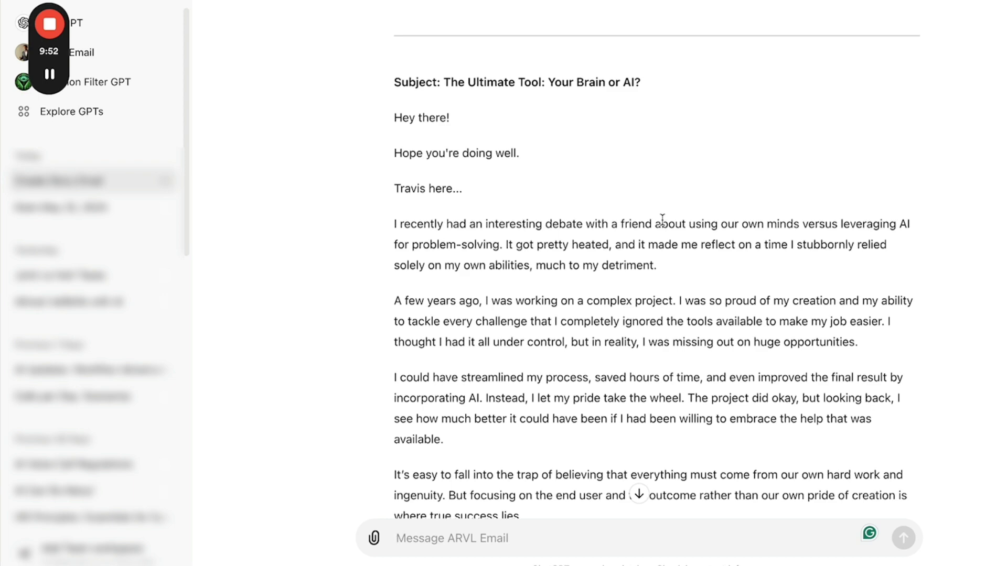
scroll(662, 219, "down", 2)
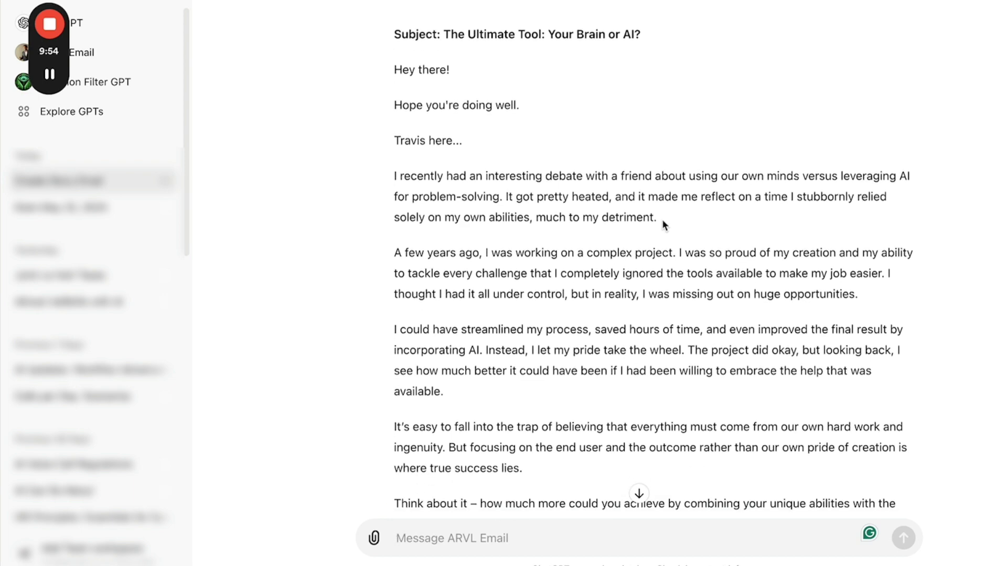
scroll(662, 219, "down", 7)
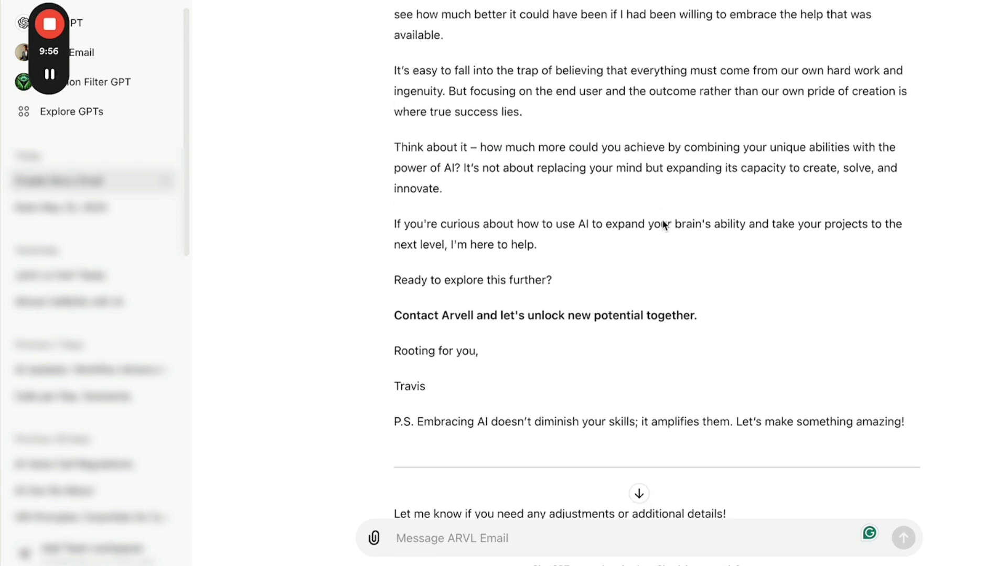
scroll(577, 274, "up", 7)
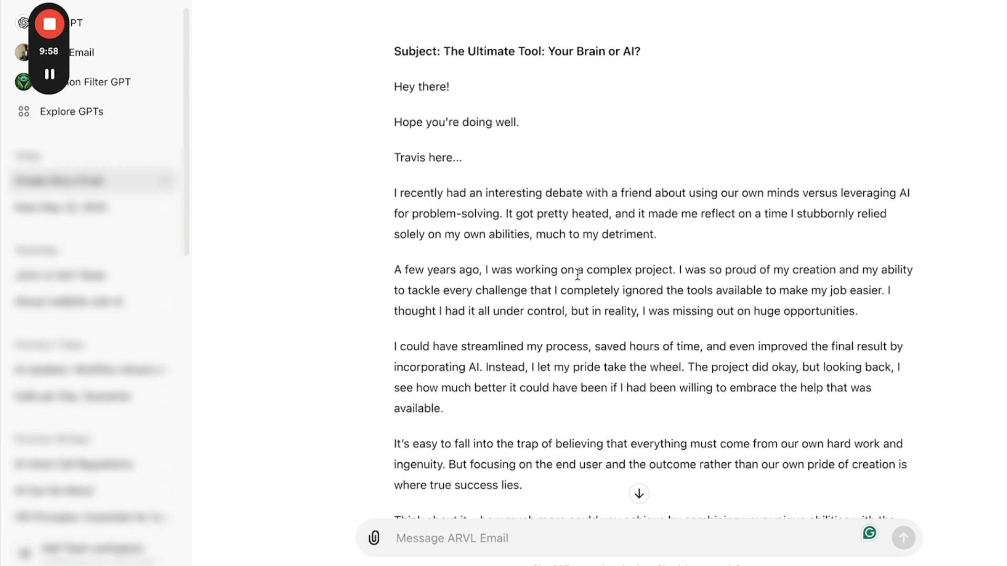
scroll(577, 274, "up", 2)
scroll(424, 234, "down", 3)
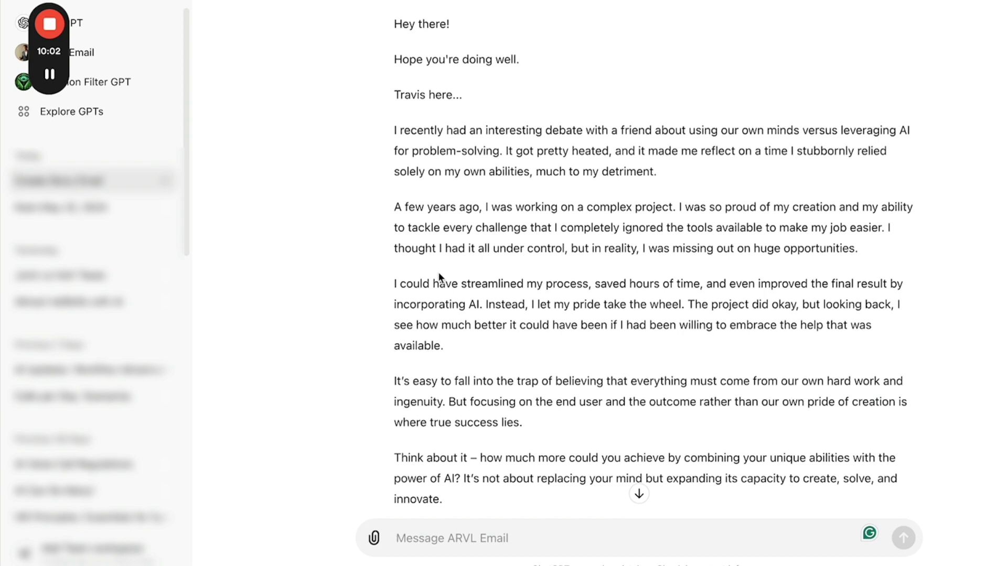
scroll(438, 272, "up", 2)
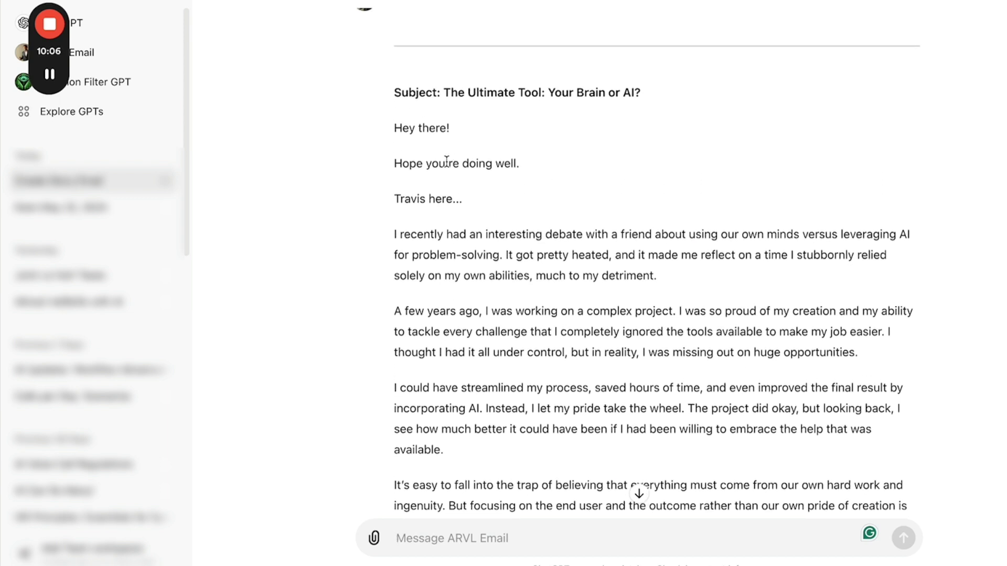
scroll(446, 161, "down", 3)
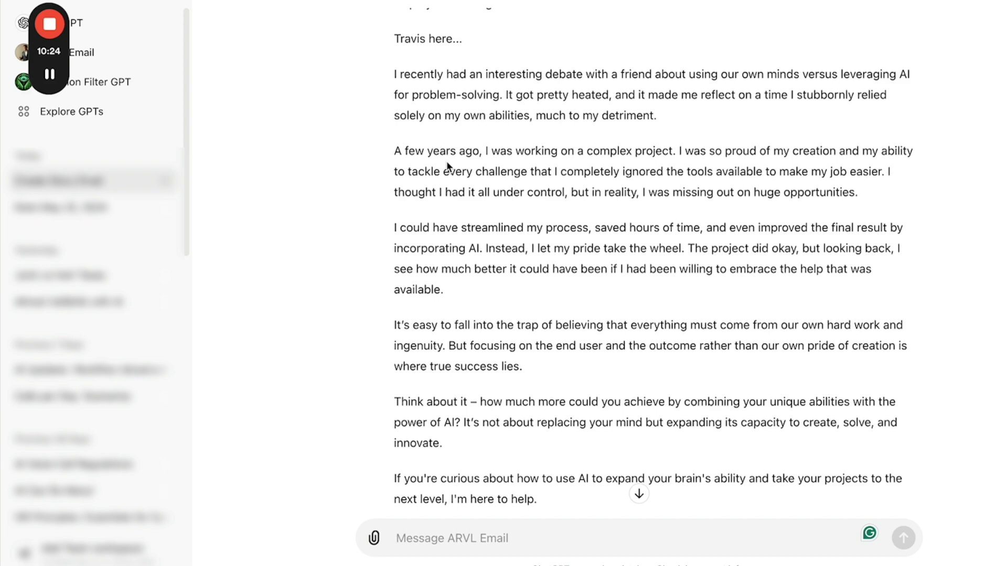
scroll(446, 162, "down", 5)
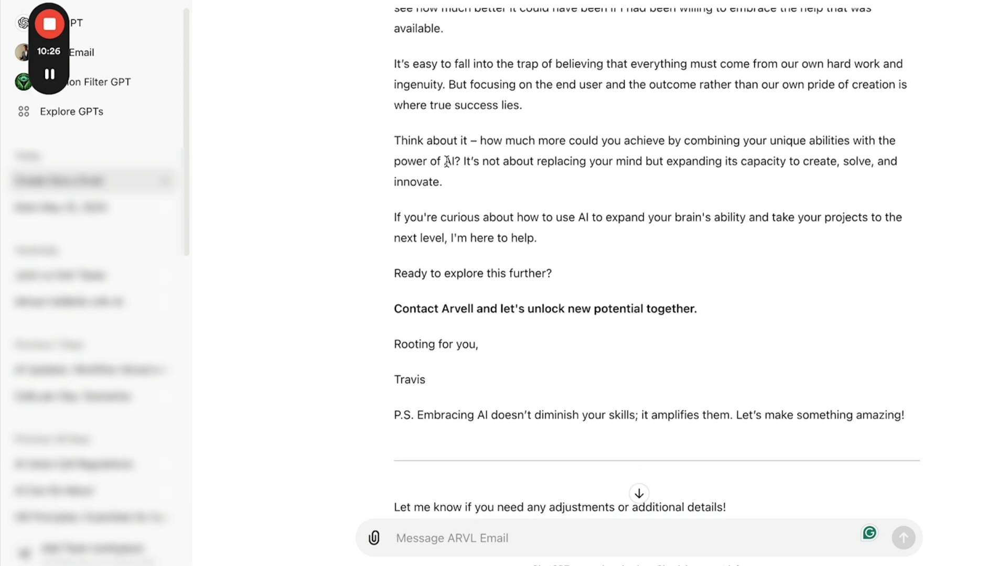
scroll(446, 162, "up", 15)
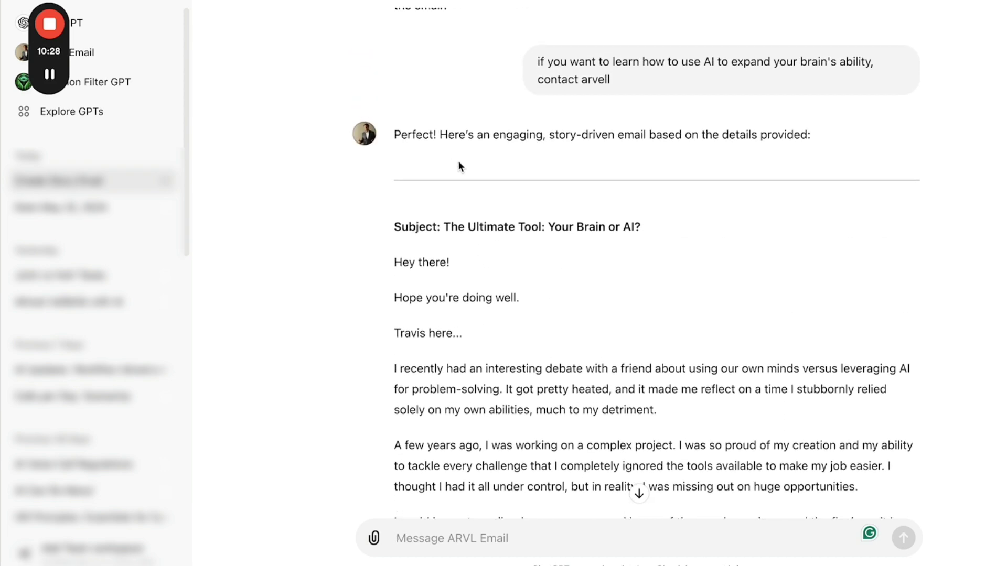
scroll(458, 166, "up", 2)
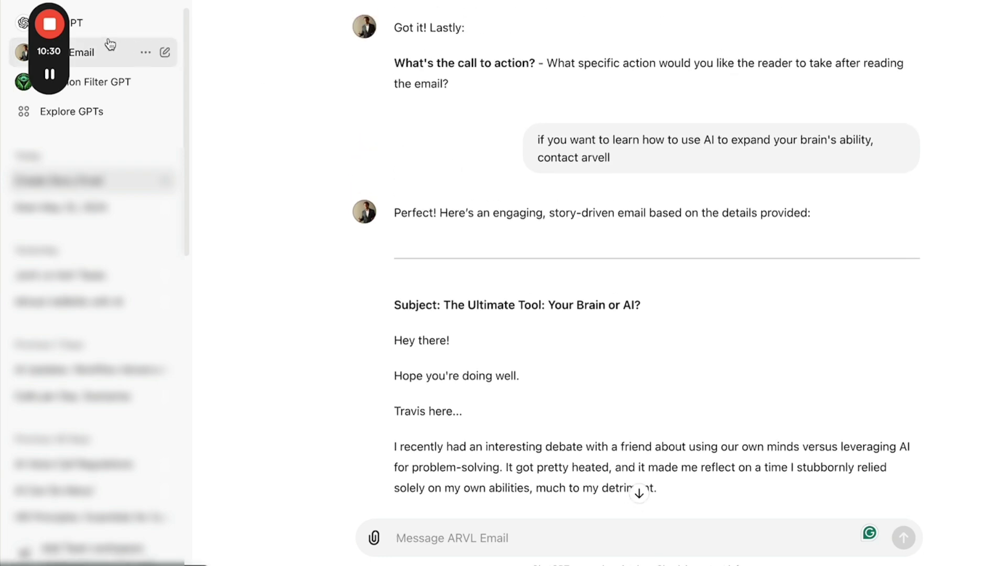